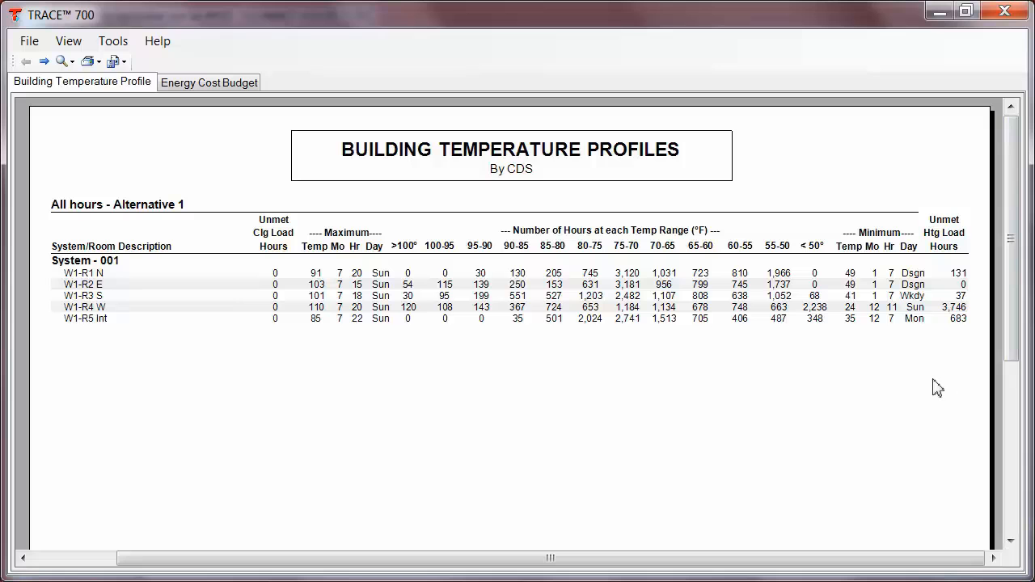
Page through the Building Temperature Profiles report to review unmet heating hours for each room.
{"action": "left_click", "coordinate": [45, 62]}
{"action": "left_click", "coordinate": [45, 62]}
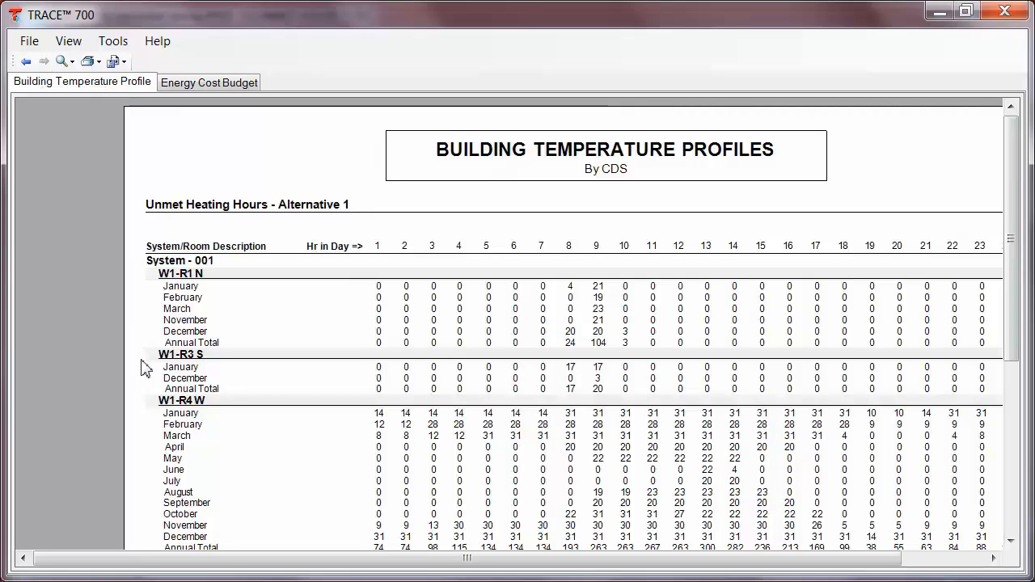
{"action": "left_click_drag", "start_coordinate": [231, 558], "coordinate": [314, 558]}
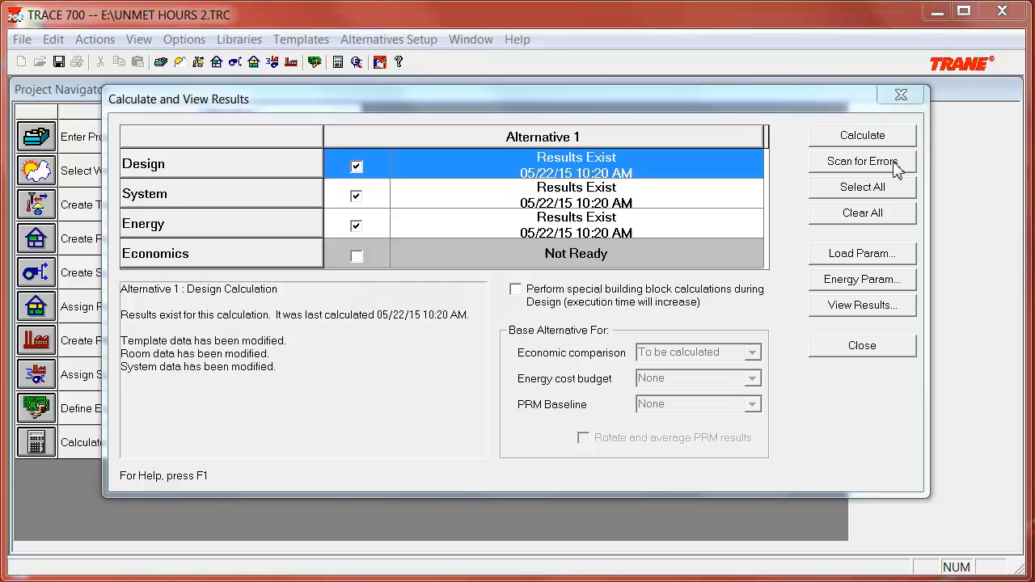
Scan the calculation for errors and close the system options window.
{"action": "left_click", "coordinate": [895, 162]}
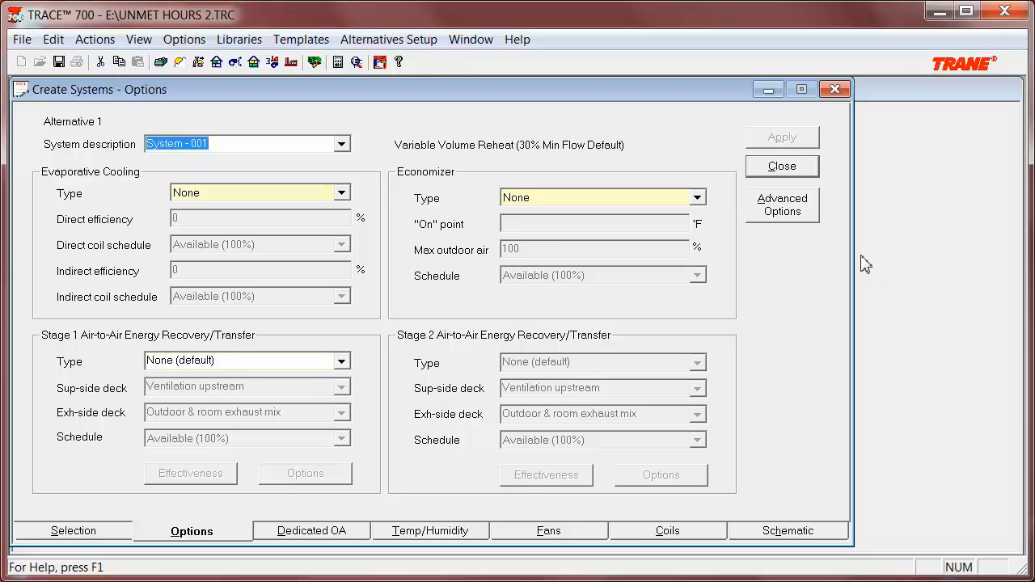
{"action": "left_click", "coordinate": [782, 166]}
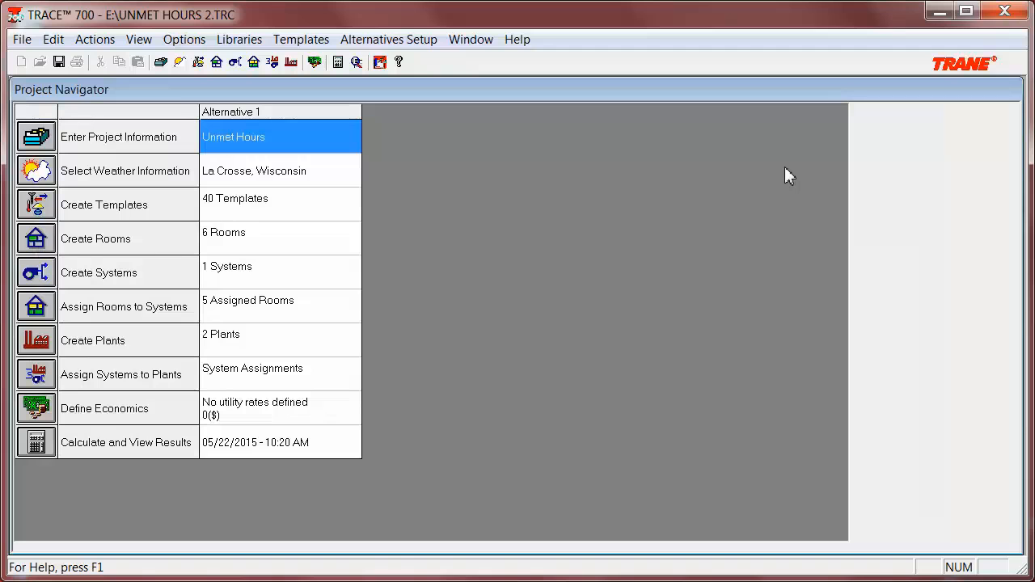
Open the room-to-system assignments and expand System - 001 and its zones to review which rooms are assigned.
{"action": "double_click", "coordinate": [259, 314]}
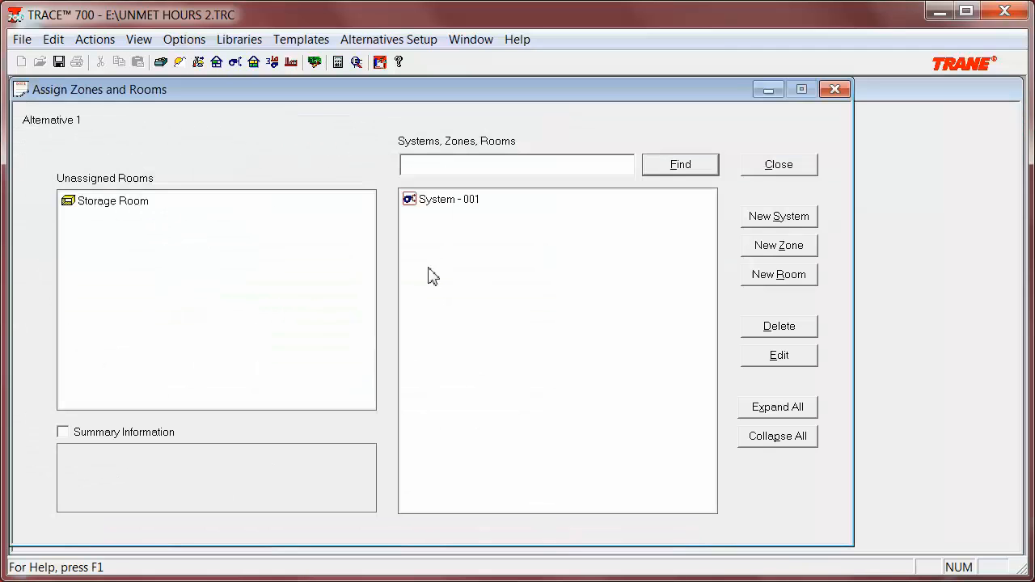
{"action": "double_click", "coordinate": [457, 206]}
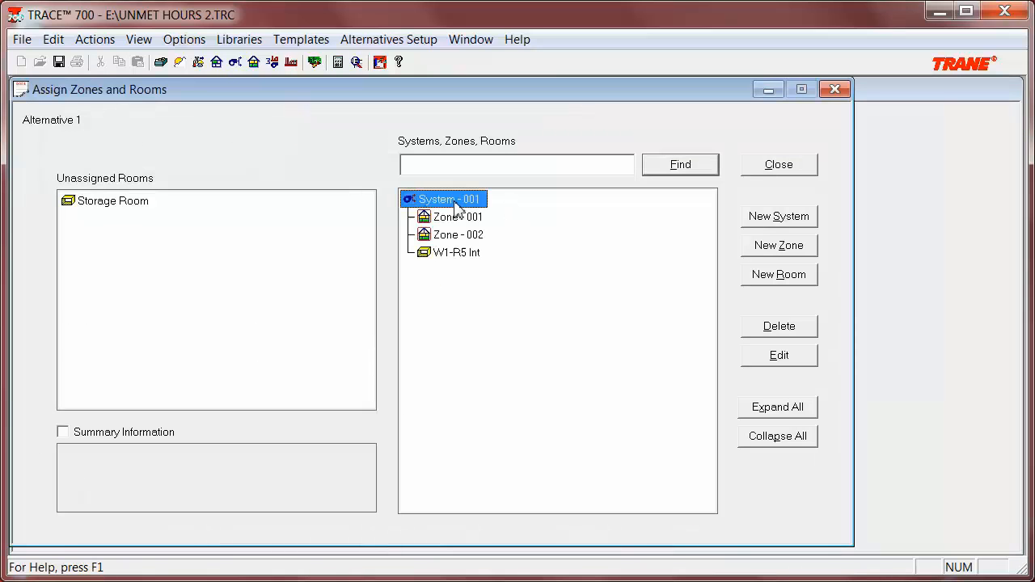
{"action": "double_click", "coordinate": [458, 218]}
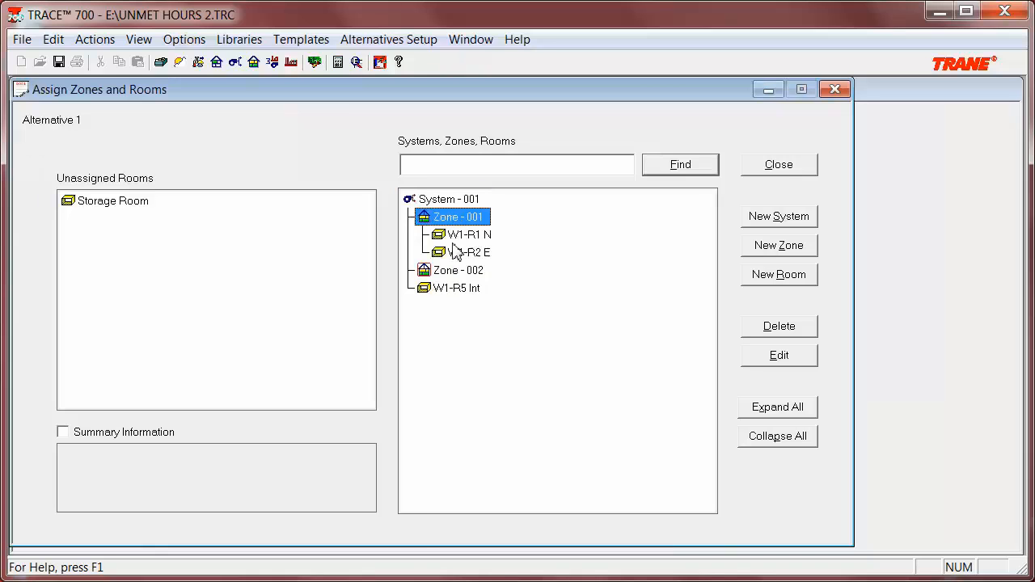
{"action": "left_click", "coordinate": [451, 275]}
{"action": "double_click", "coordinate": [451, 275]}
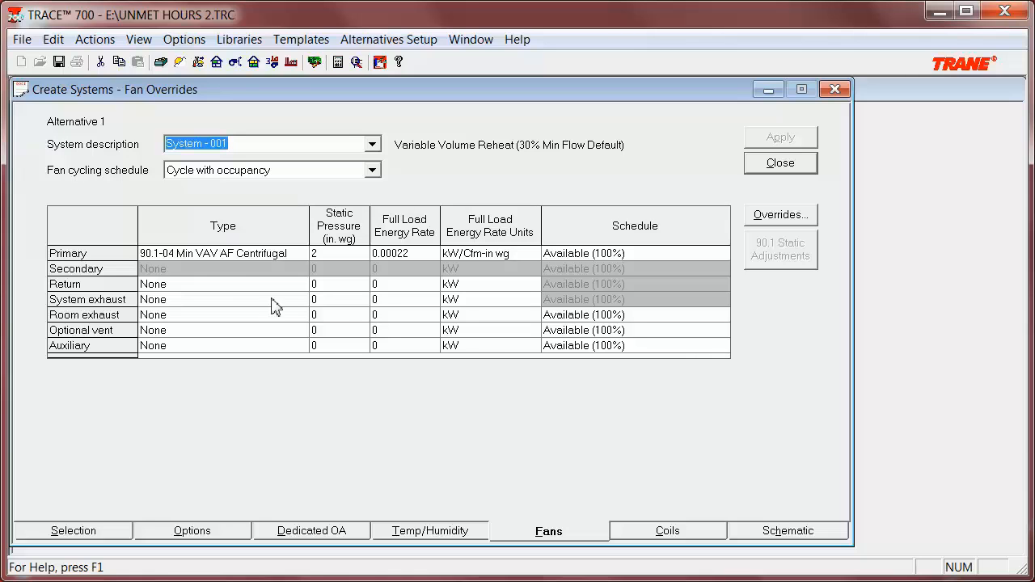
Set the system's Optimum start schedule to Available (100%) in the advanced system options.
{"action": "left_click", "coordinate": [655, 536]}
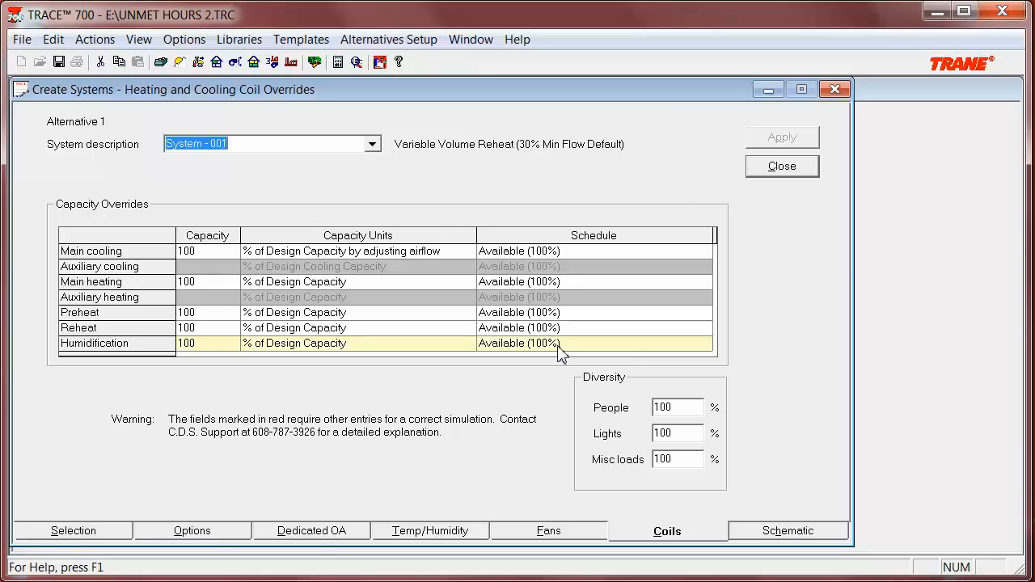
{"action": "left_click", "coordinate": [235, 537]}
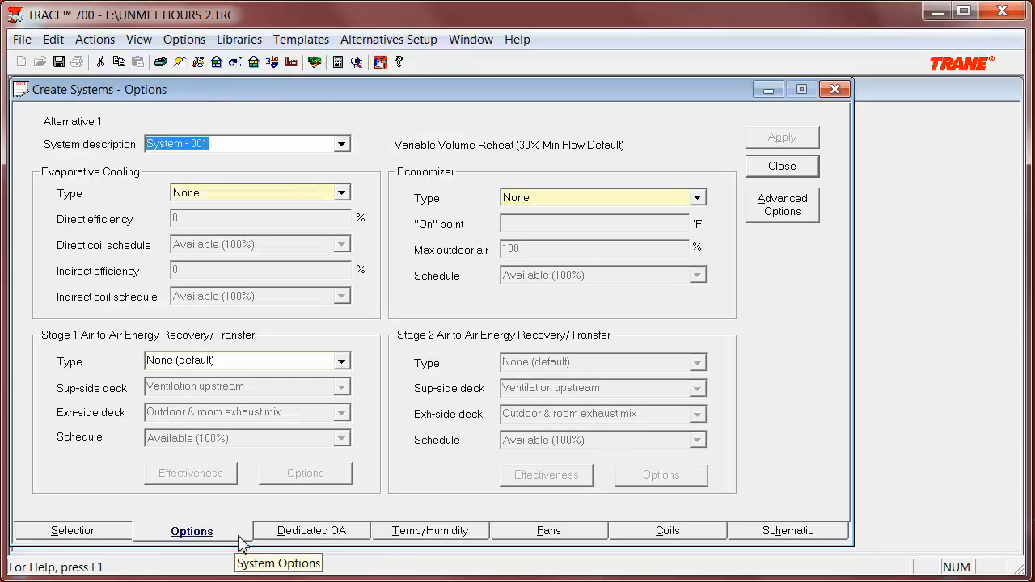
{"action": "left_click", "coordinate": [770, 216]}
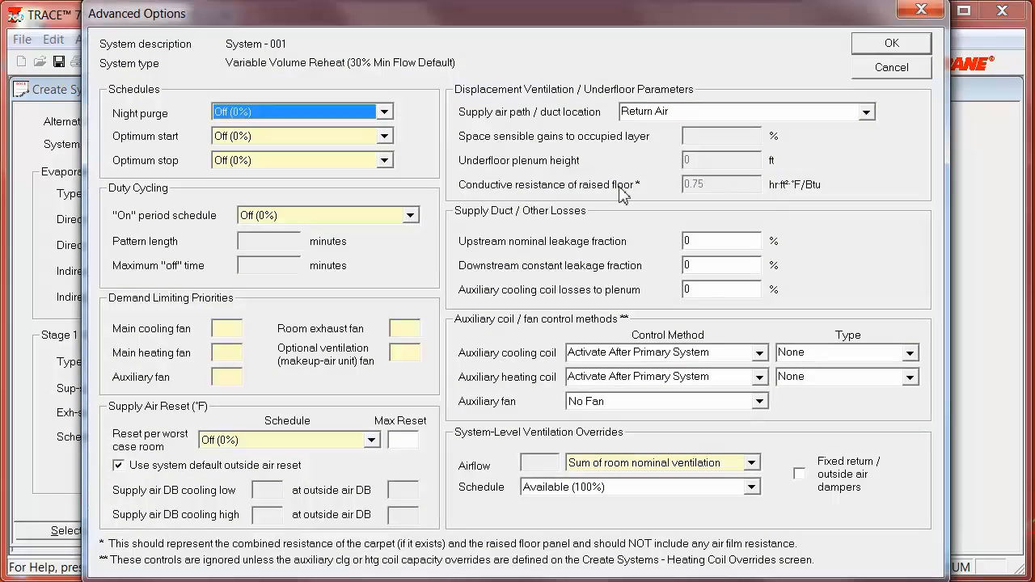
{"action": "left_click", "coordinate": [382, 138]}
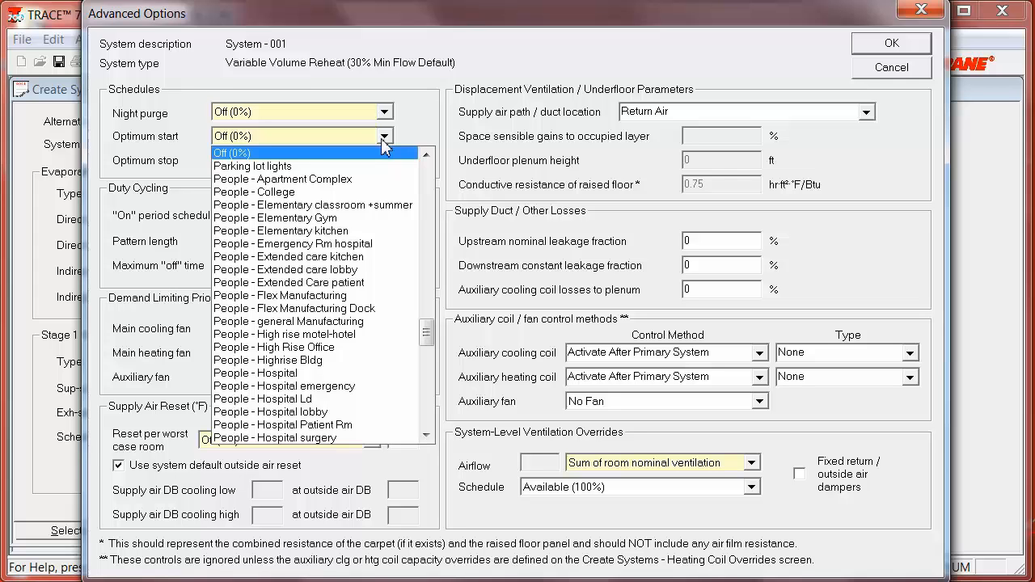
{"action": "left_click_drag", "start_coordinate": [428, 333], "coordinate": [425, 165]}
{"action": "left_click", "coordinate": [370, 192]}
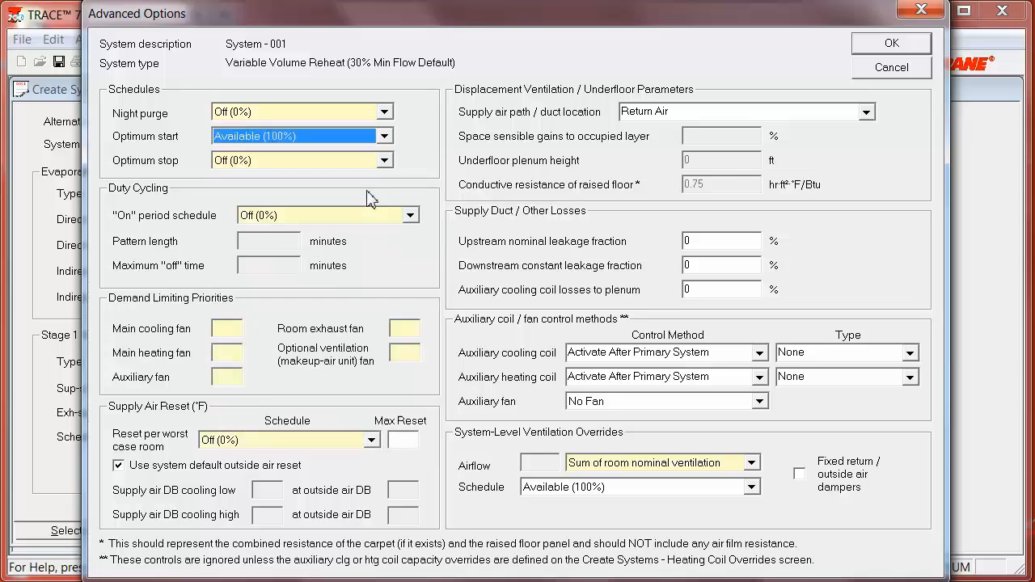
{"action": "left_click", "coordinate": [919, 42]}
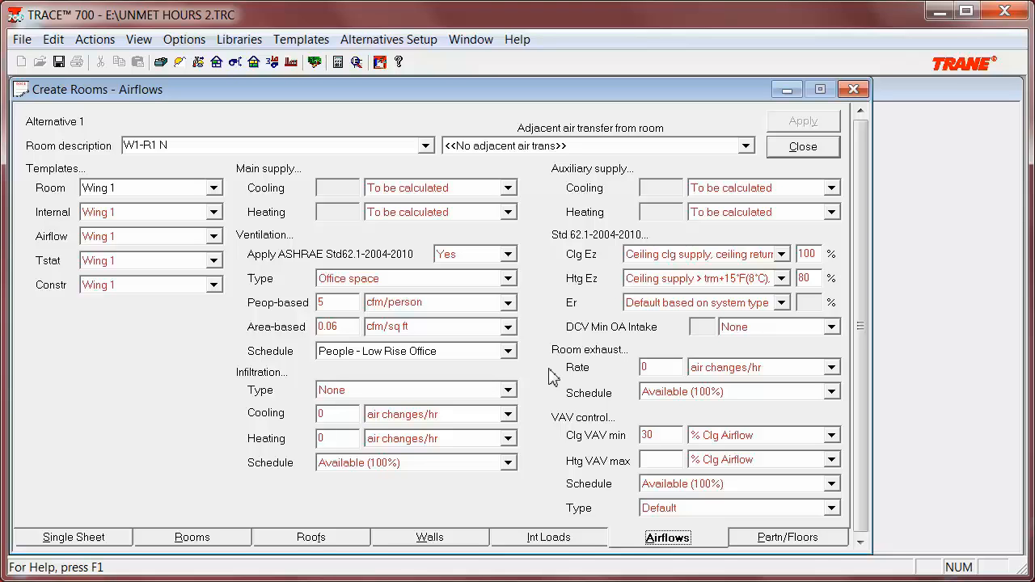
Set room W1-R1 N's ventilation schedule to Vent - Low rise office, apply it and close the room window.
{"action": "left_click", "coordinate": [508, 351]}
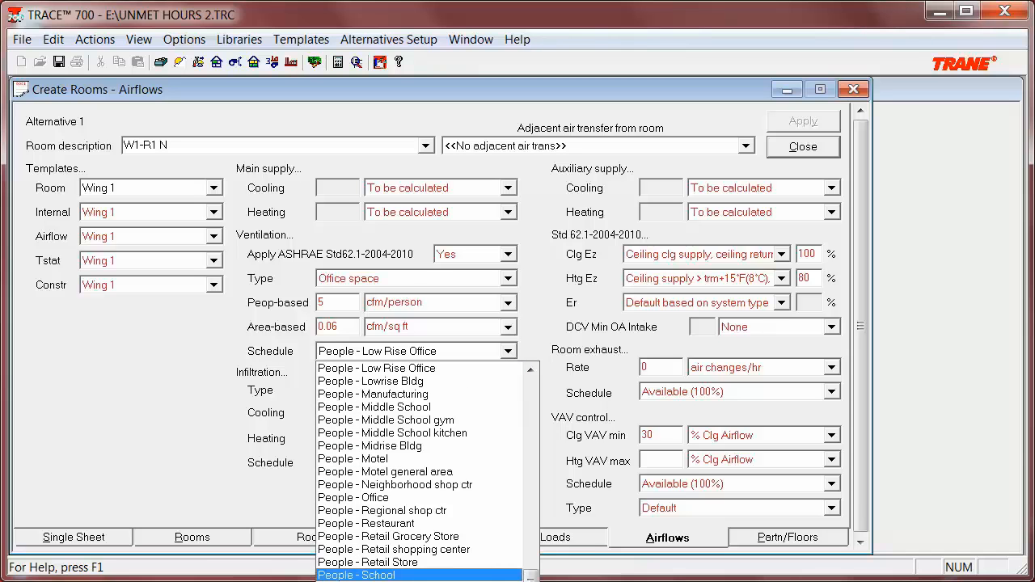
{"action": "scroll", "coordinate": [421, 469], "scroll_direction": "down", "scroll_amount": 12}
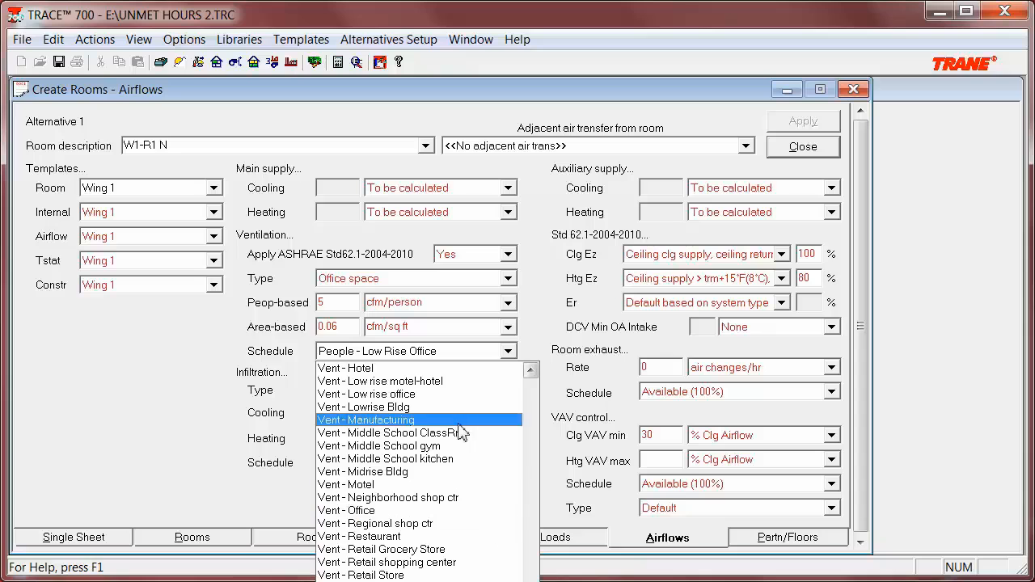
{"action": "left_click", "coordinate": [451, 394]}
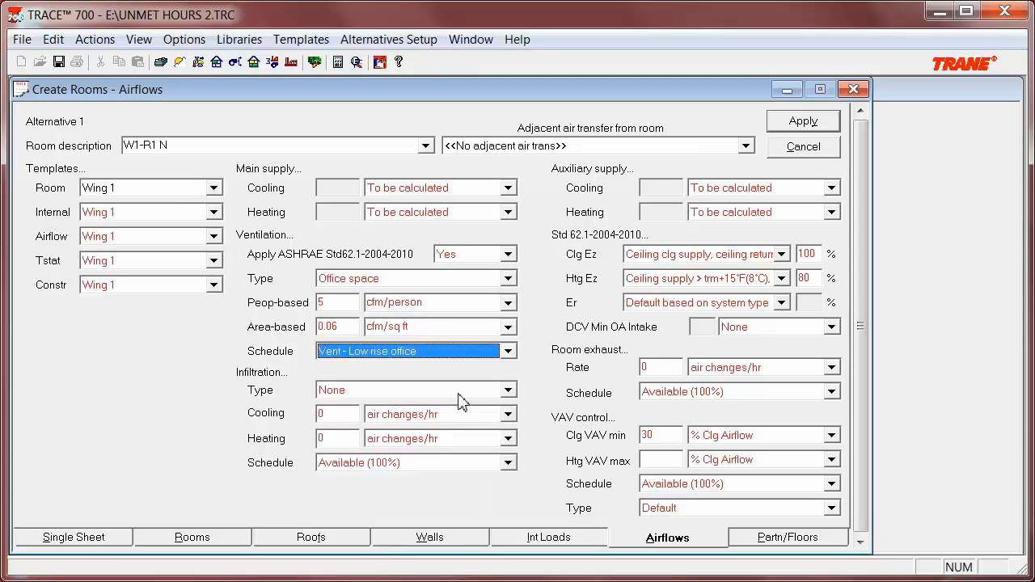
{"action": "key", "text": "Return"}
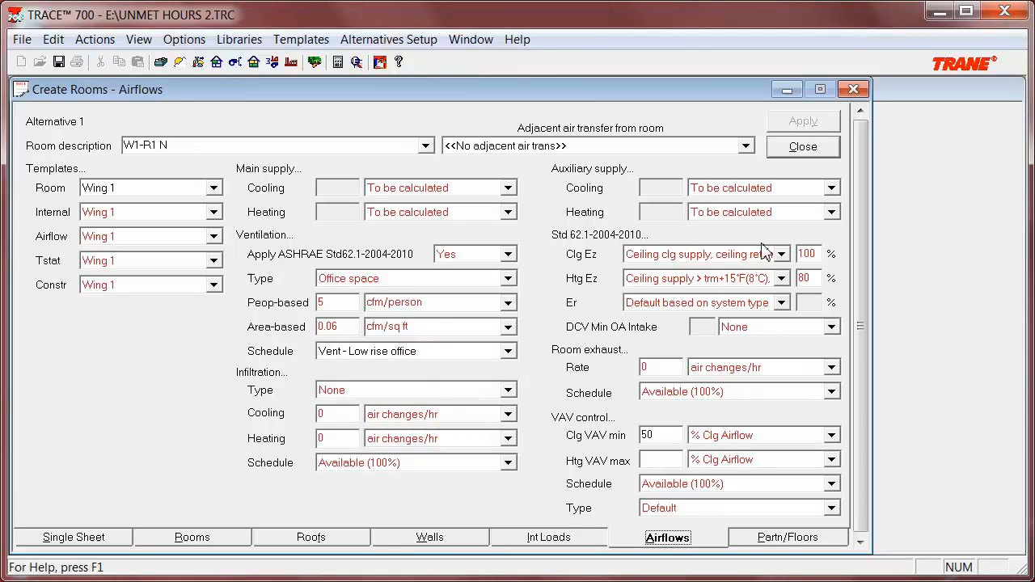
{"action": "left_click", "coordinate": [794, 153]}
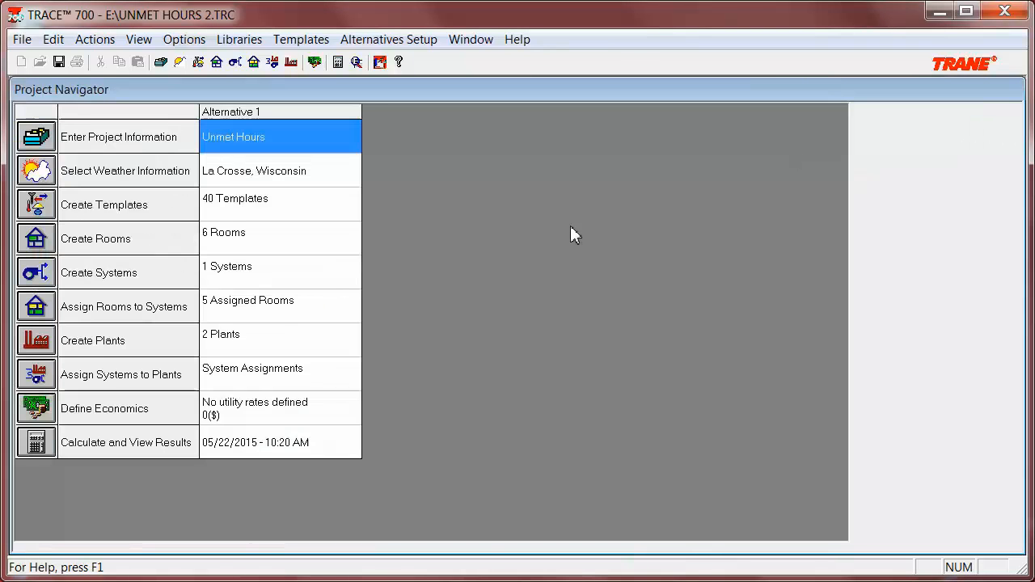
Open the system definition and view its dedicated outdoor air settings.
{"action": "double_click", "coordinate": [326, 285]}
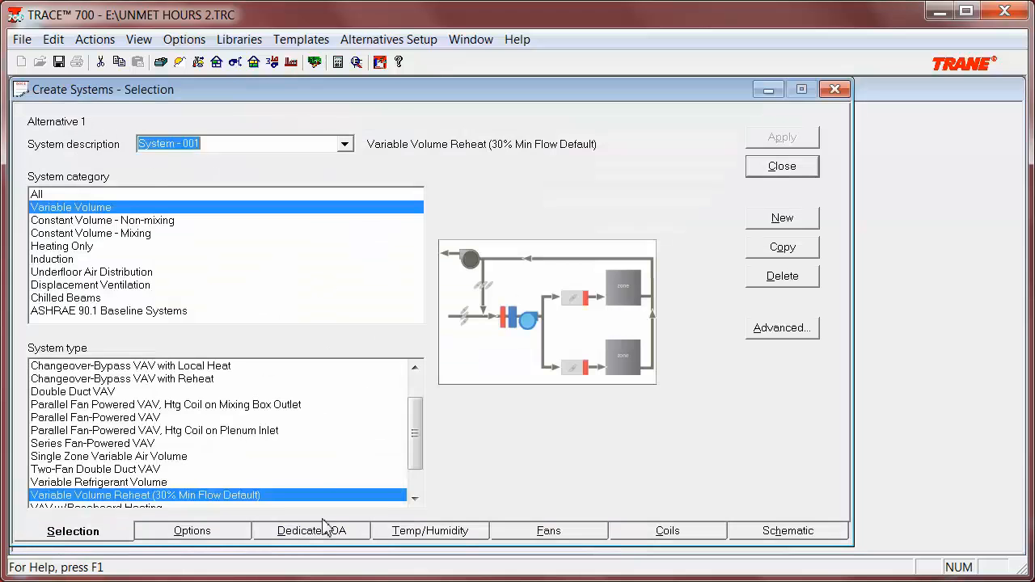
{"action": "left_click", "coordinate": [326, 530]}
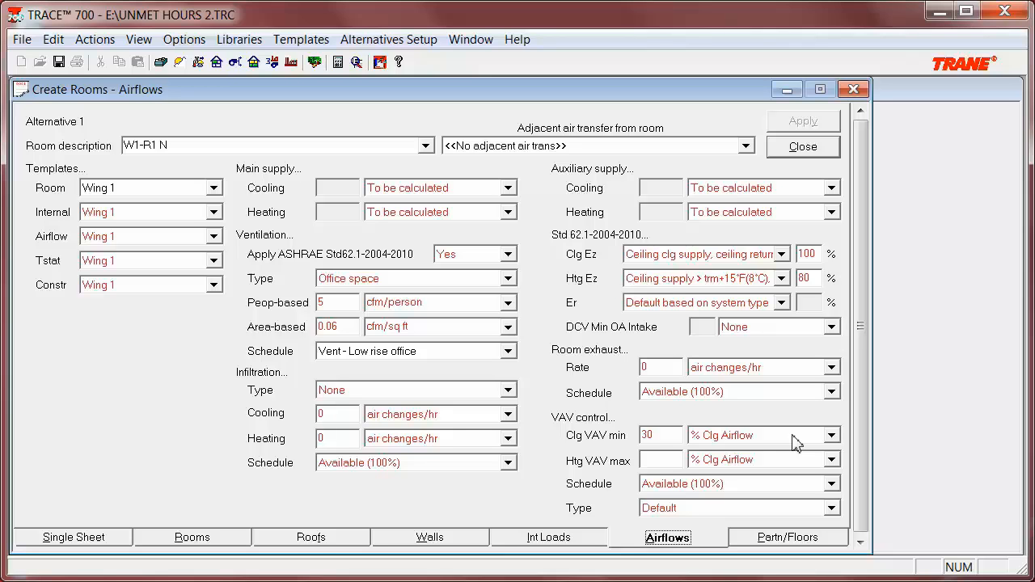
Set room W1-R1 N's cooling VAV minimum to 50 % Clg Airflow.
{"action": "left_click_drag", "start_coordinate": [658, 434], "coordinate": [614, 434]}
{"action": "type", "text": "50"}
{"action": "key", "text": "Tab"}
Open the load parameters and close them without changes.
{"action": "left_click", "coordinate": [95, 39]}
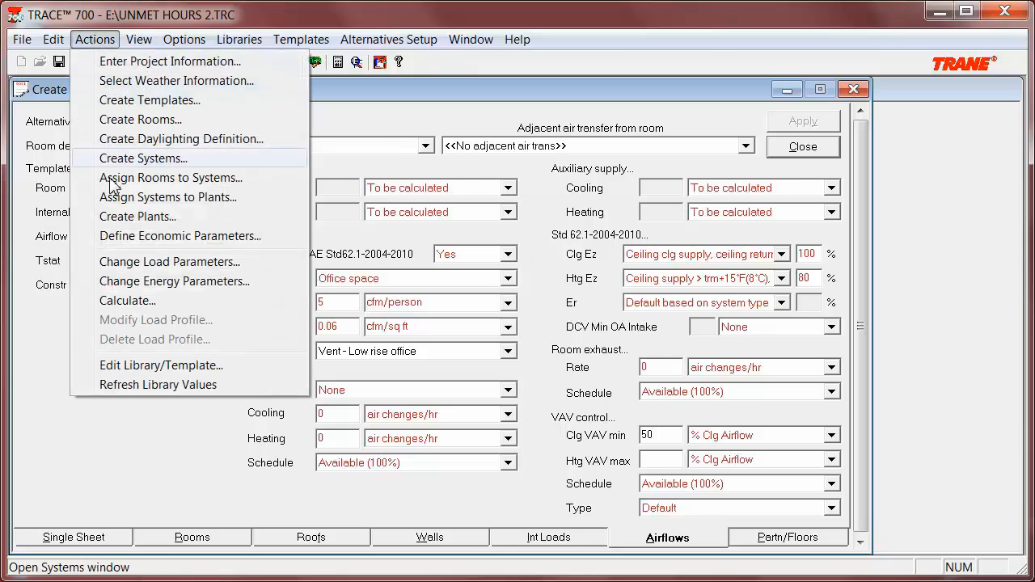
{"action": "left_click", "coordinate": [126, 267]}
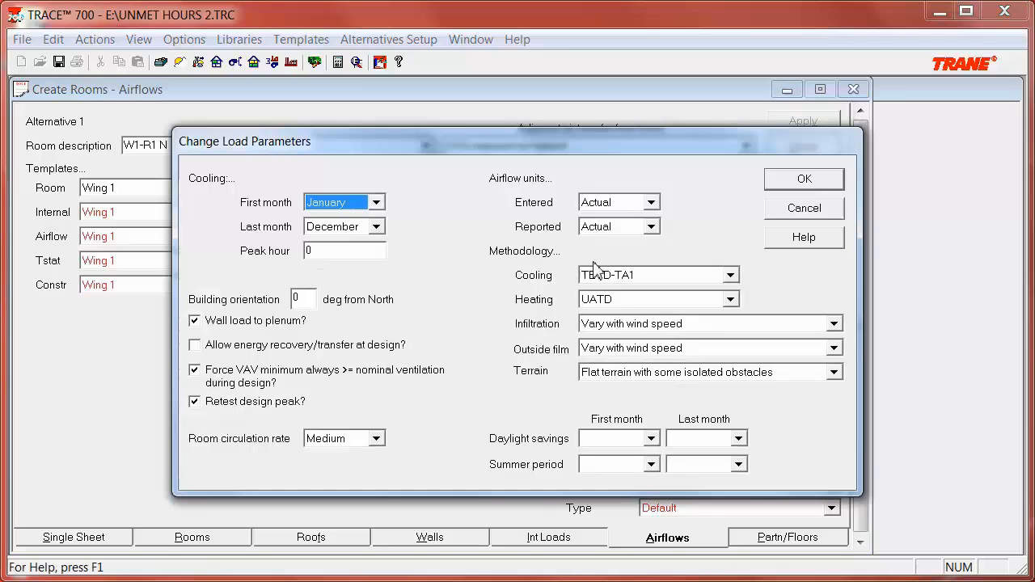
{"action": "left_click", "coordinate": [779, 183]}
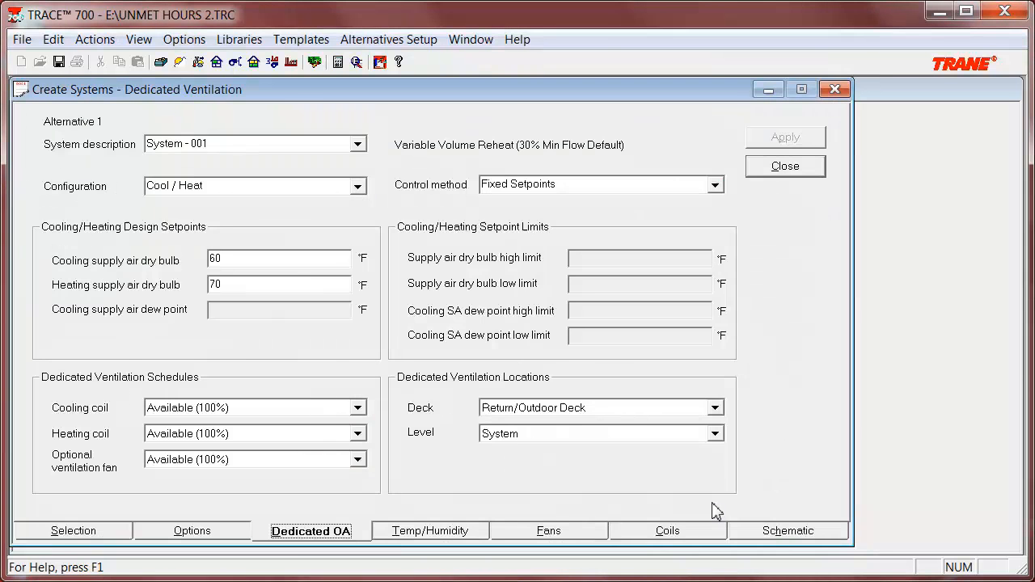
Set the Storage Room's room type to Unconditioned.
{"action": "left_click", "coordinate": [692, 536]}
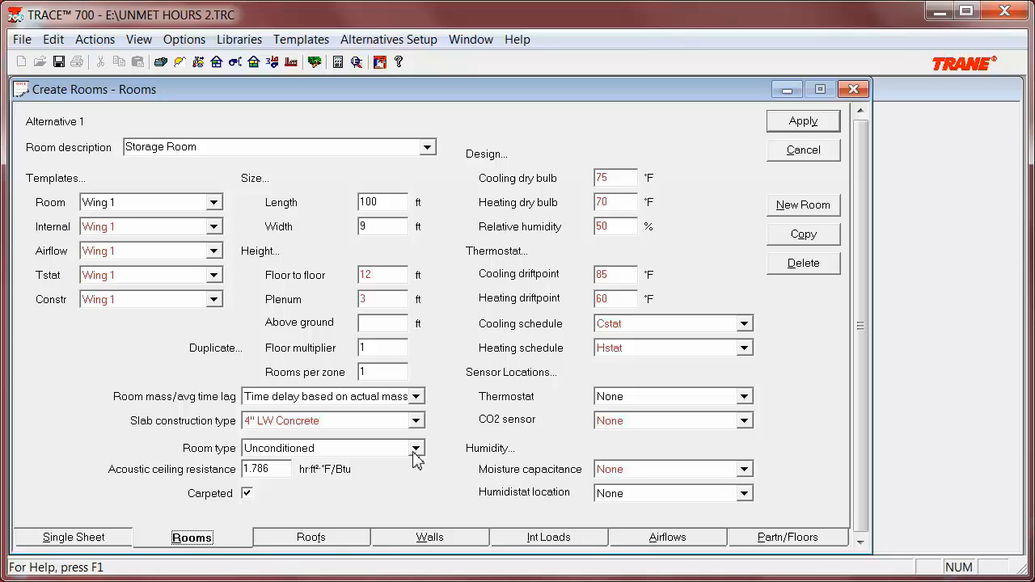
{"action": "left_click", "coordinate": [415, 450]}
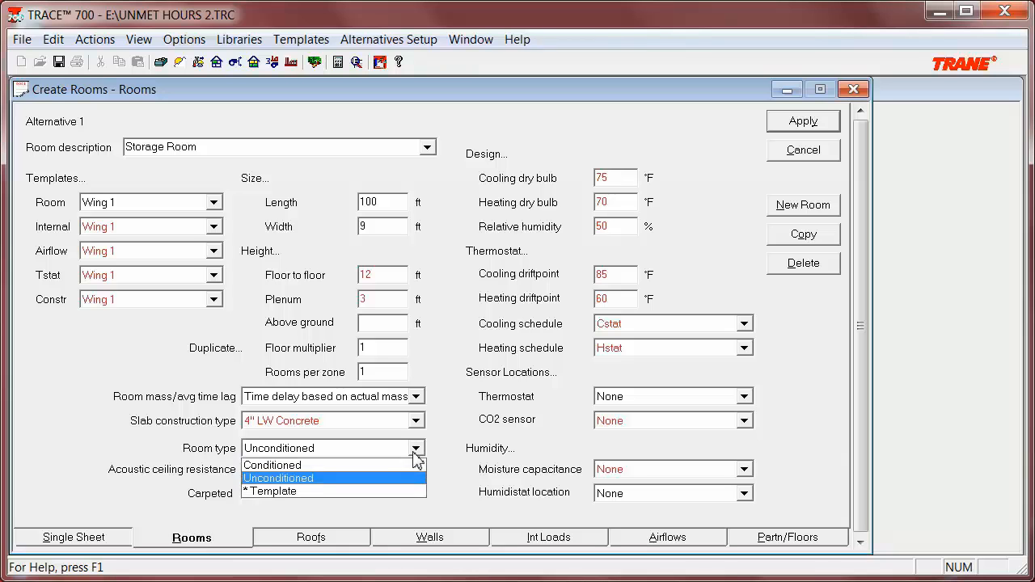
{"action": "left_click", "coordinate": [419, 482]}
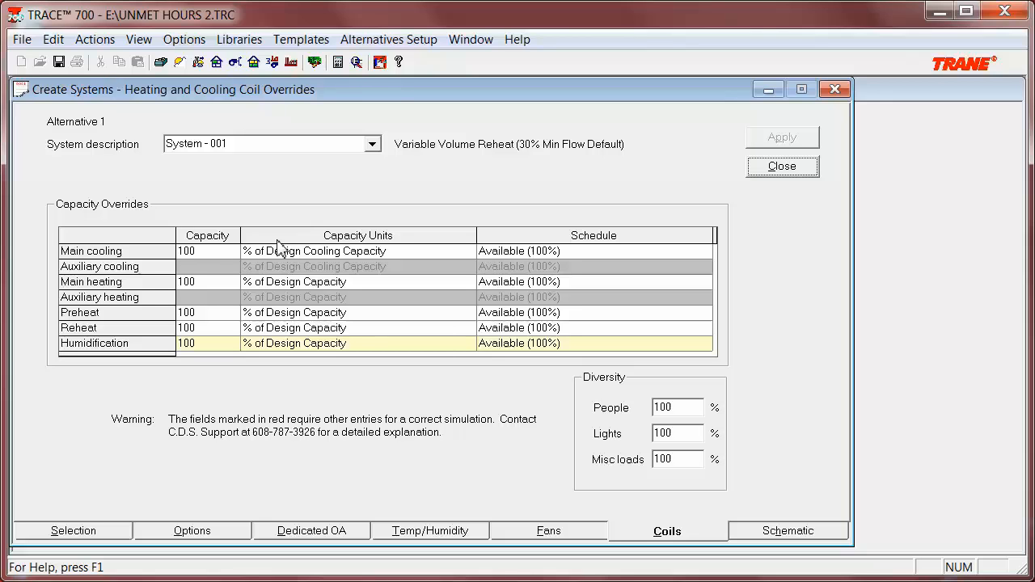
Set the main cooling coil capacity to 110 % of design cooling capacity and apply it.
{"action": "left_click", "coordinate": [227, 257]}
{"action": "type", "text": "110"}
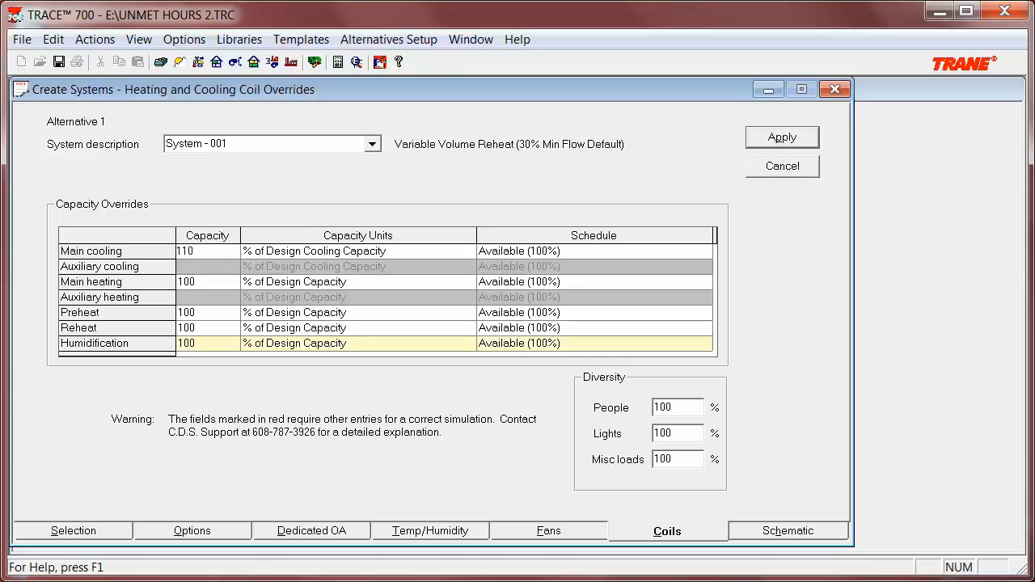
{"action": "left_click", "coordinate": [466, 252]}
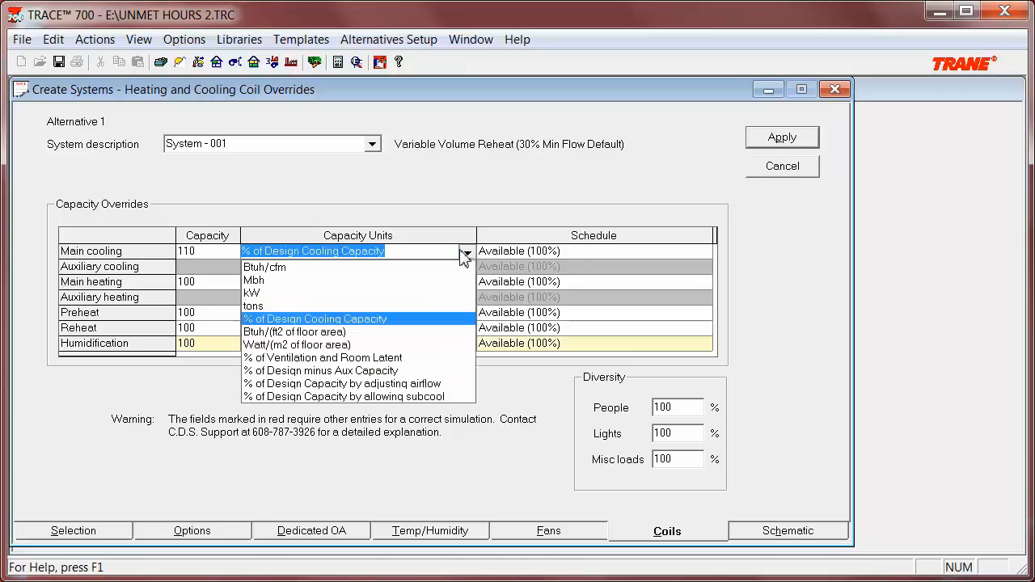
{"action": "left_click", "coordinate": [778, 135]}
Restore the main cooling capacity to 100 with units % of Design Cooling Capacity, apply and close.
{"action": "left_click", "coordinate": [216, 252]}
{"action": "type", "text": "100"}
{"action": "left_click", "coordinate": [443, 251]}
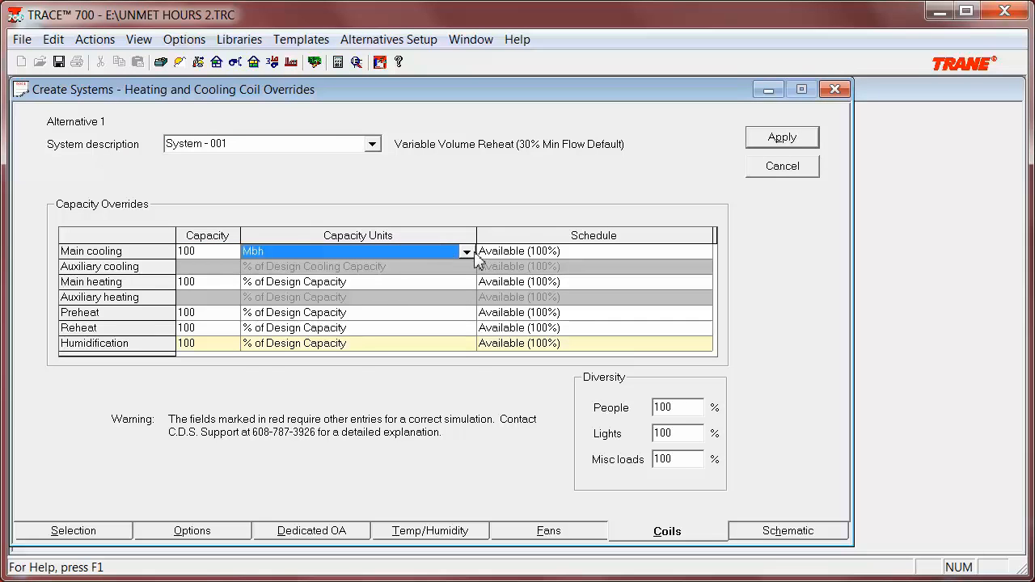
{"action": "left_click", "coordinate": [469, 254]}
{"action": "left_click", "coordinate": [423, 320]}
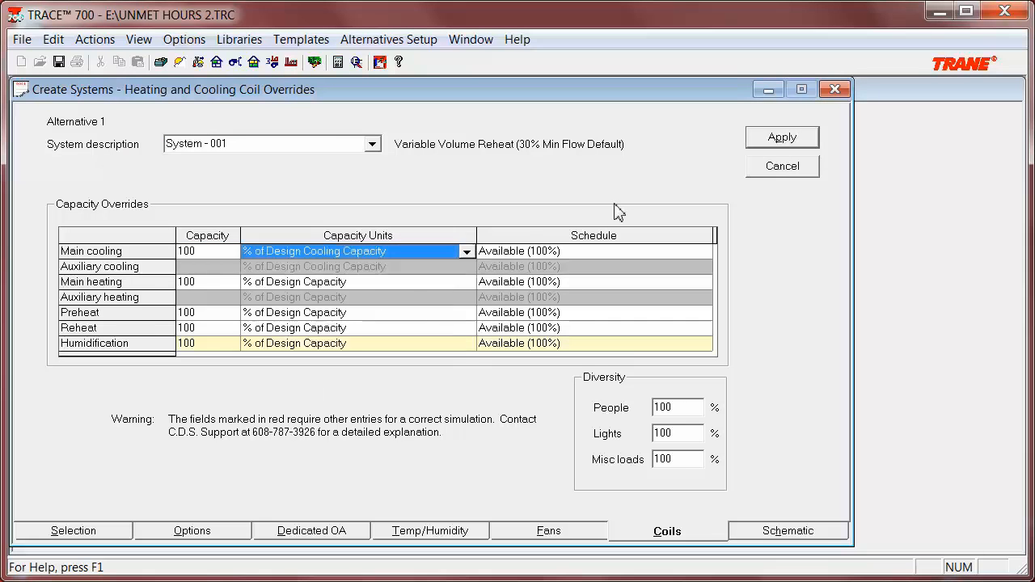
{"action": "left_click", "coordinate": [795, 141]}
{"action": "left_click", "coordinate": [772, 170]}
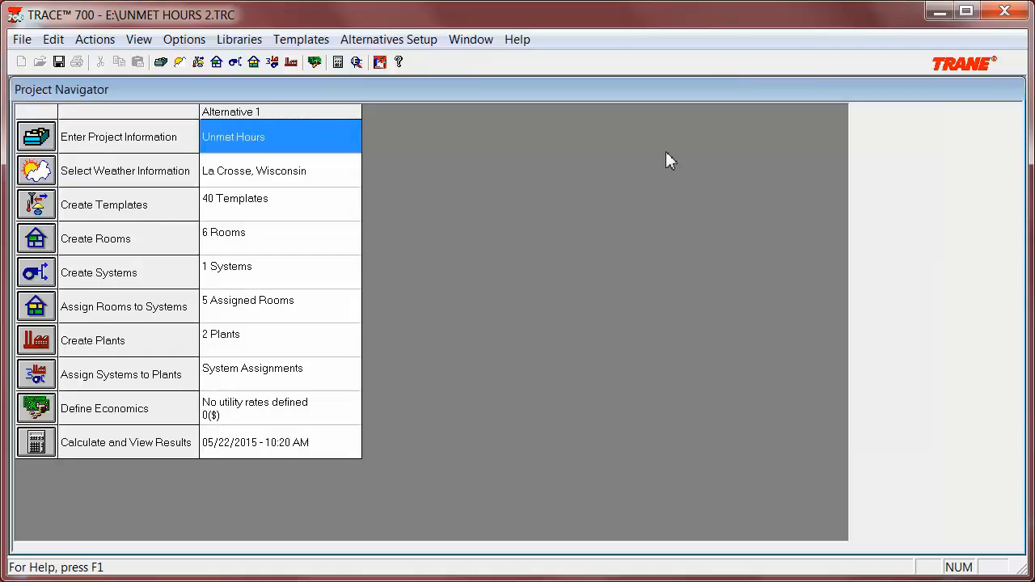
Enable linking airside coil capacities with equipment capacities in the energy parameters and confirm.
{"action": "left_click", "coordinate": [106, 40]}
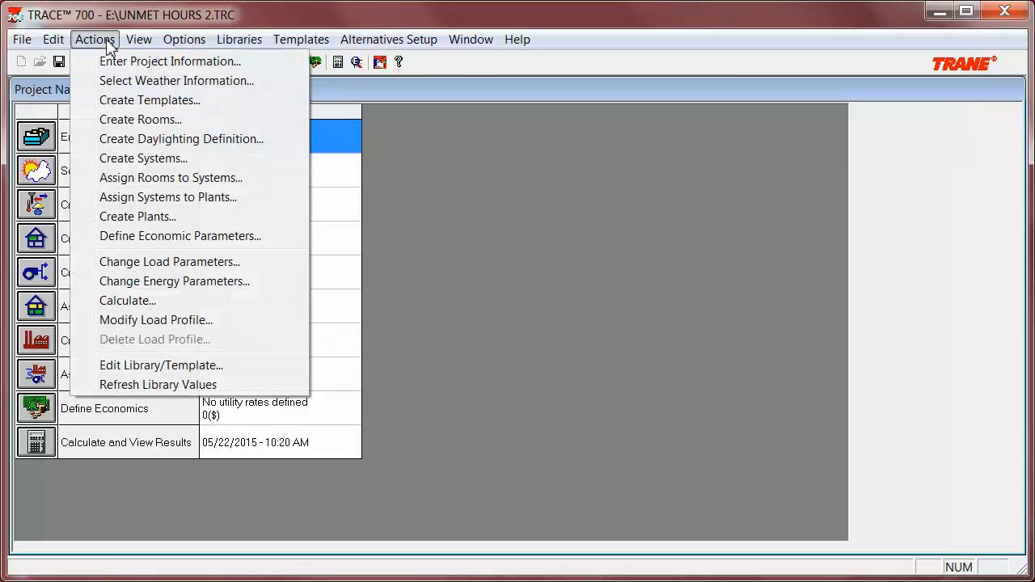
{"action": "left_click", "coordinate": [143, 280]}
{"action": "left_click", "coordinate": [268, 296]}
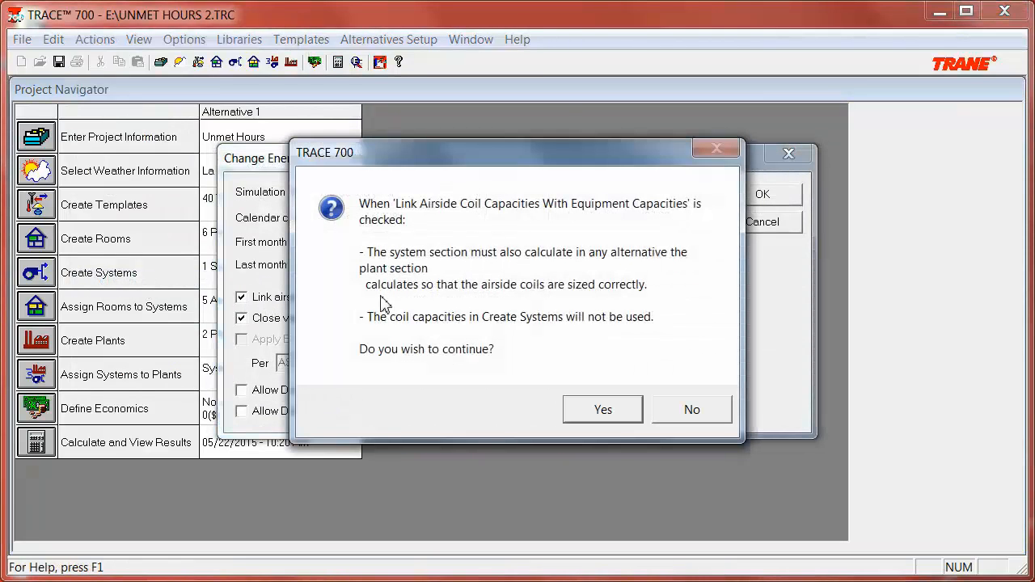
{"action": "left_click", "coordinate": [604, 409]}
{"action": "left_click", "coordinate": [737, 196]}
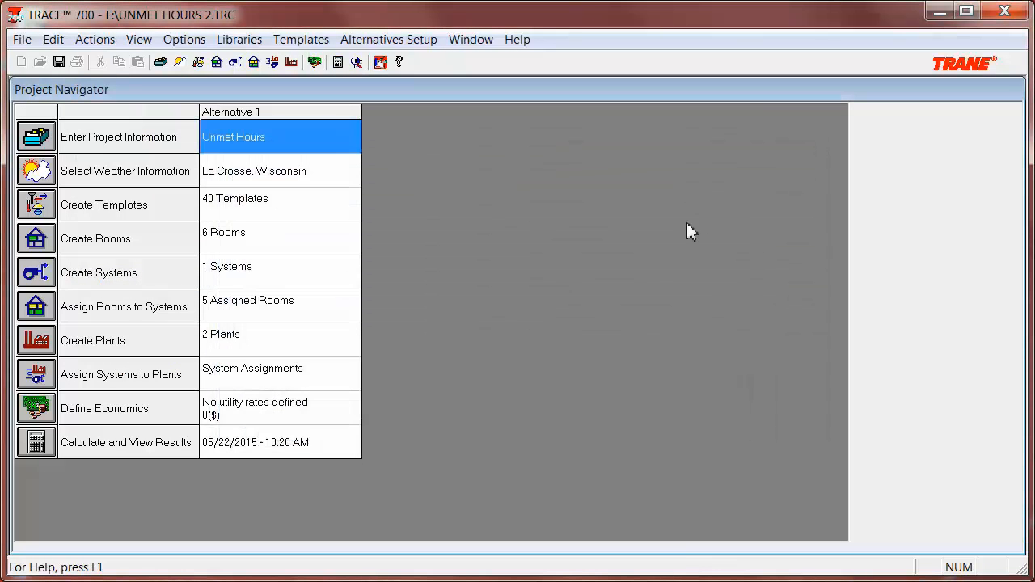
Open the cooling plant equipment and review the cooling capacity before closing.
{"action": "double_click", "coordinate": [278, 347]}
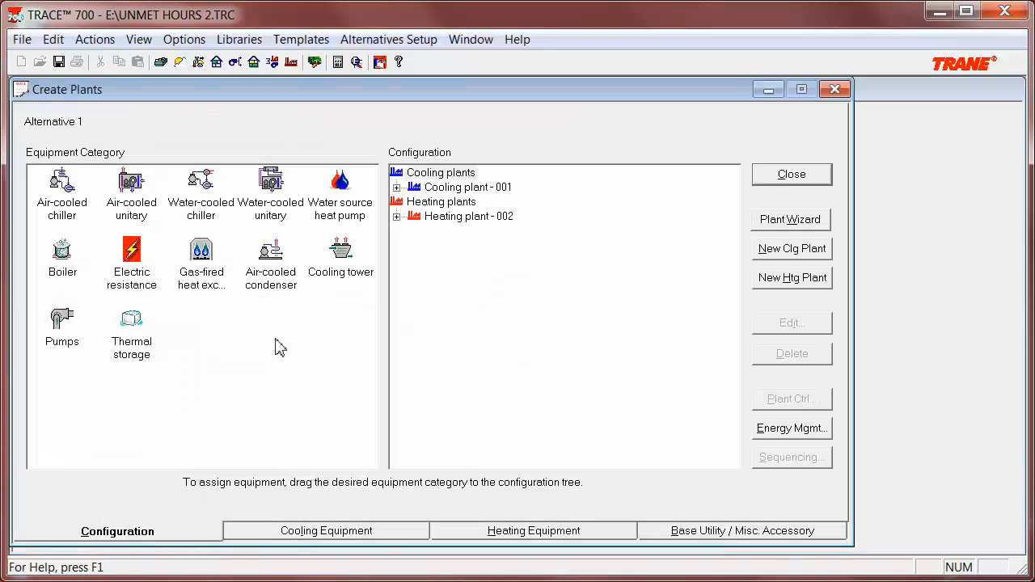
{"action": "left_click", "coordinate": [380, 530]}
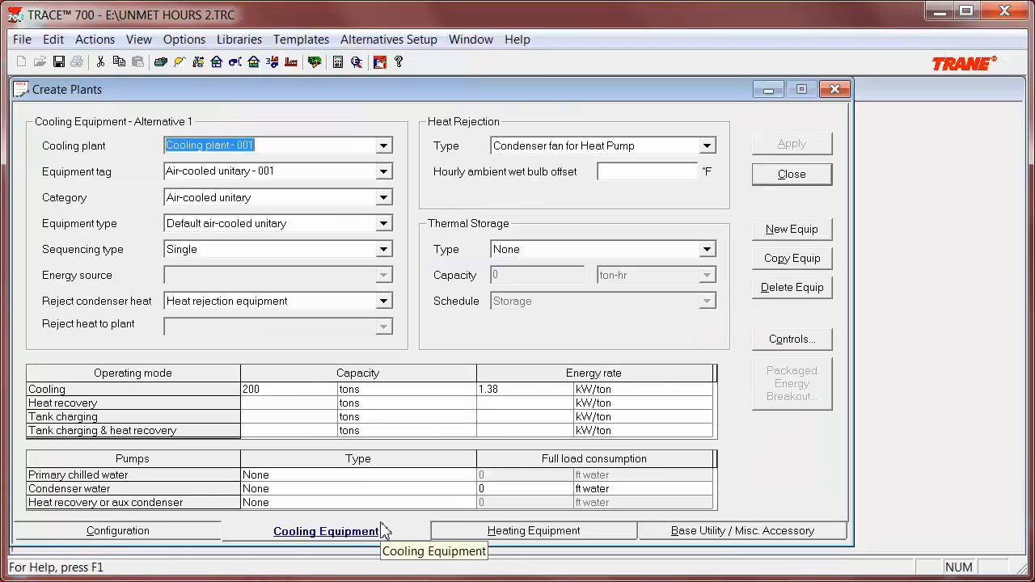
{"action": "left_click", "coordinate": [293, 391]}
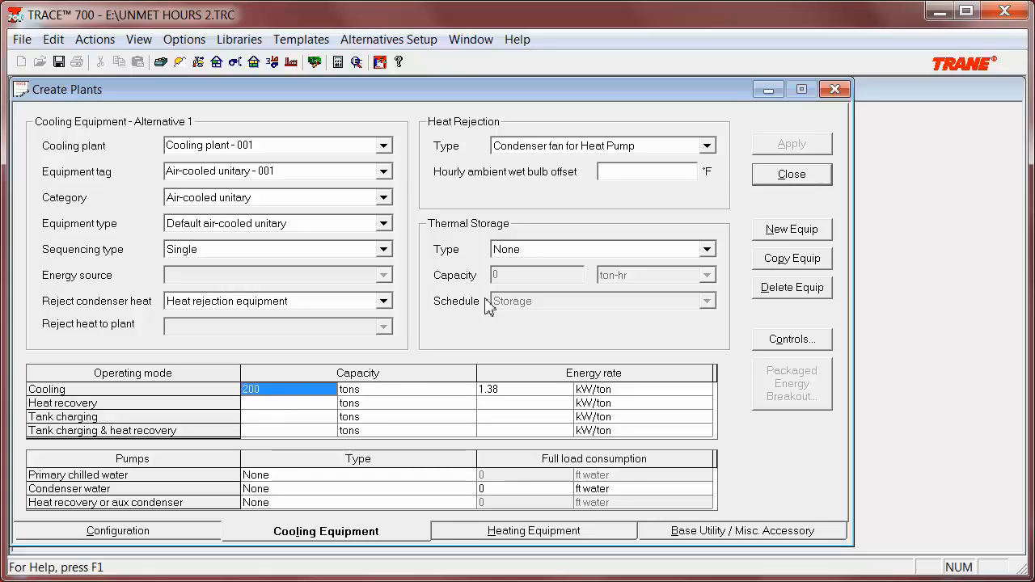
{"action": "left_click", "coordinate": [763, 178]}
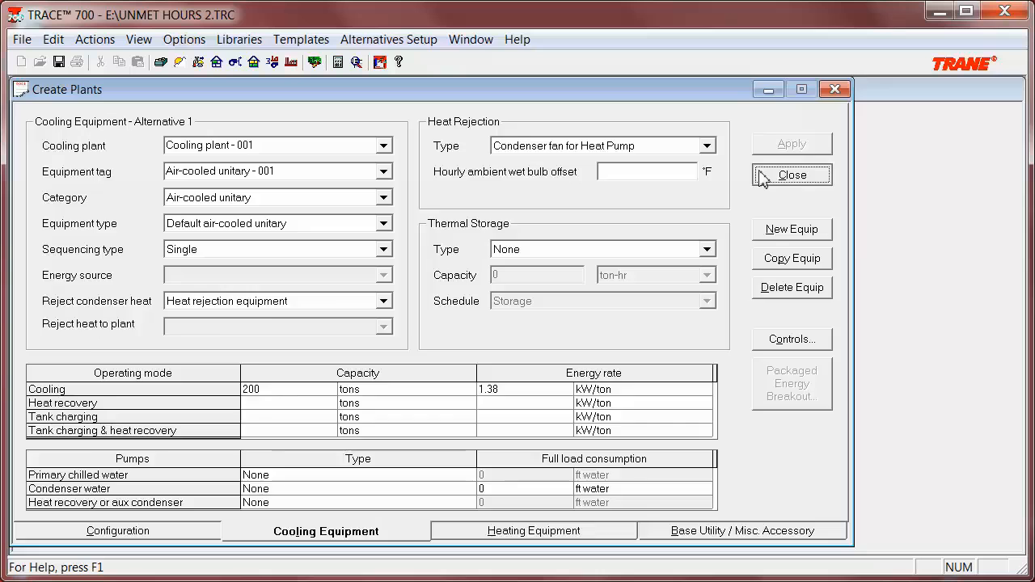